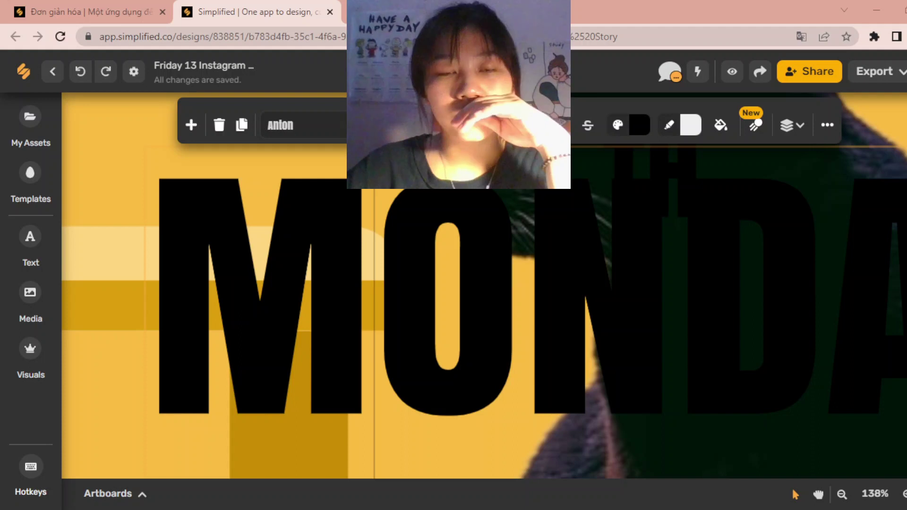
- Add the PT Sans Google font to My Fonts
click(344, 127)
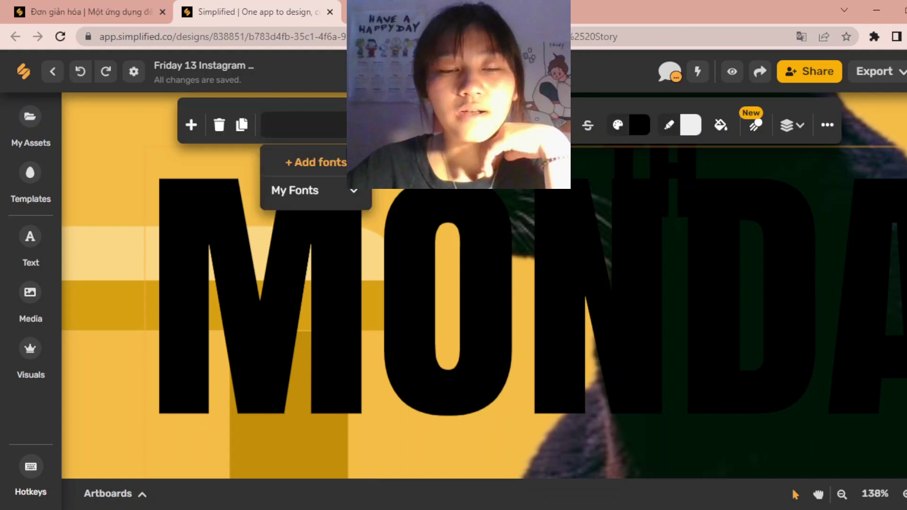
click(348, 189)
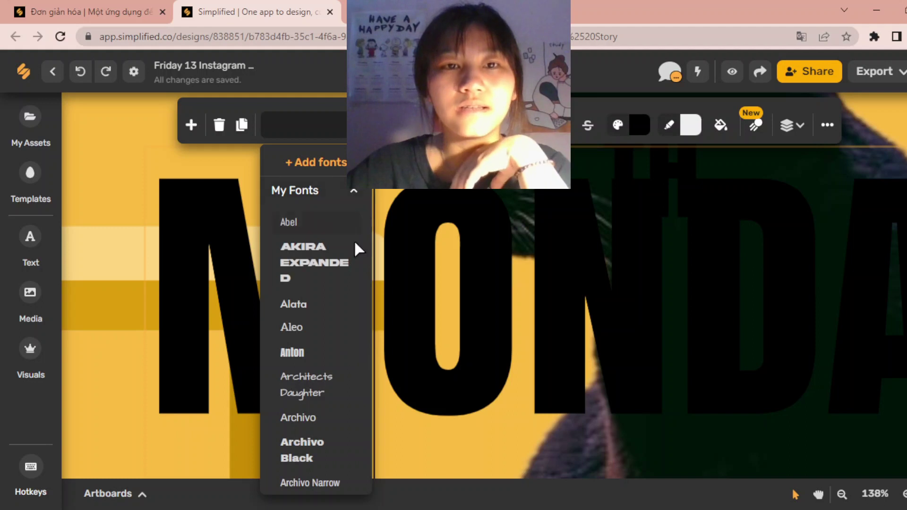
scroll(336, 279, down, 8)
scroll(362, 277, down, 3)
scroll(356, 278, up, 3)
scroll(357, 284, down, 3)
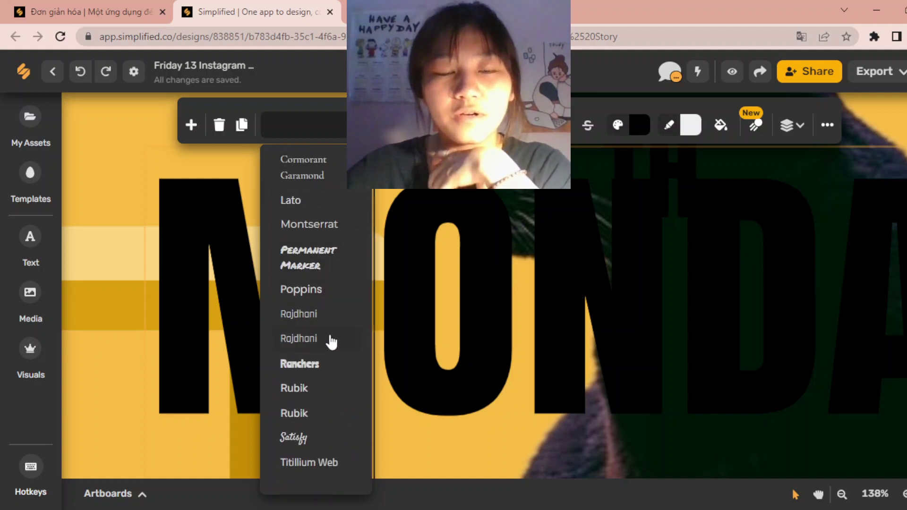
scroll(314, 328, up, 12)
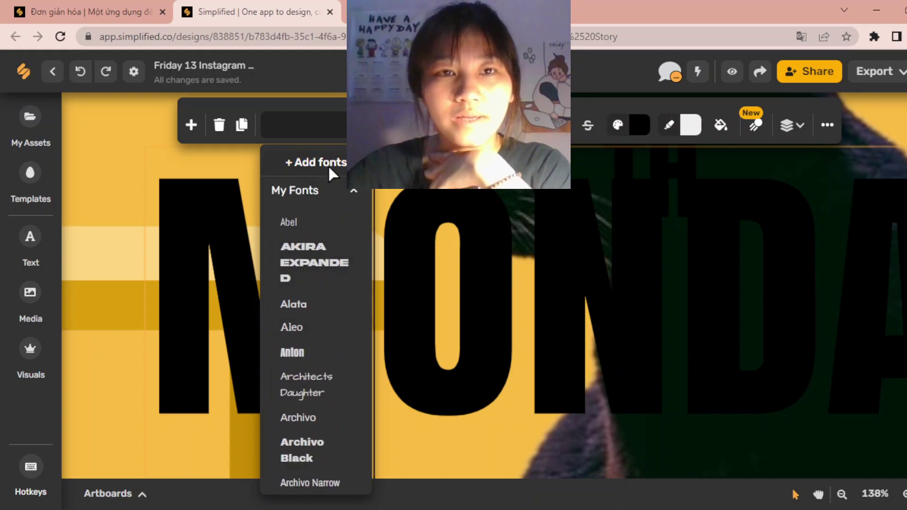
click(329, 165)
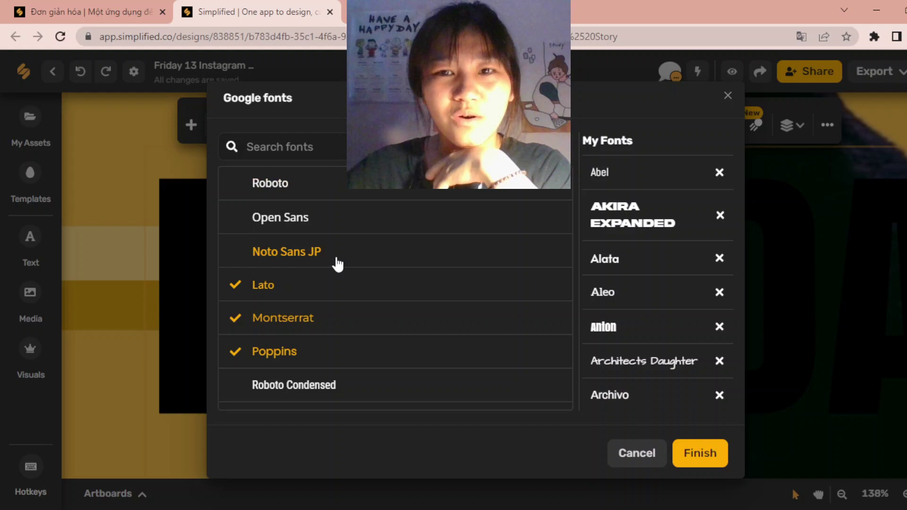
scroll(337, 265, down, 10)
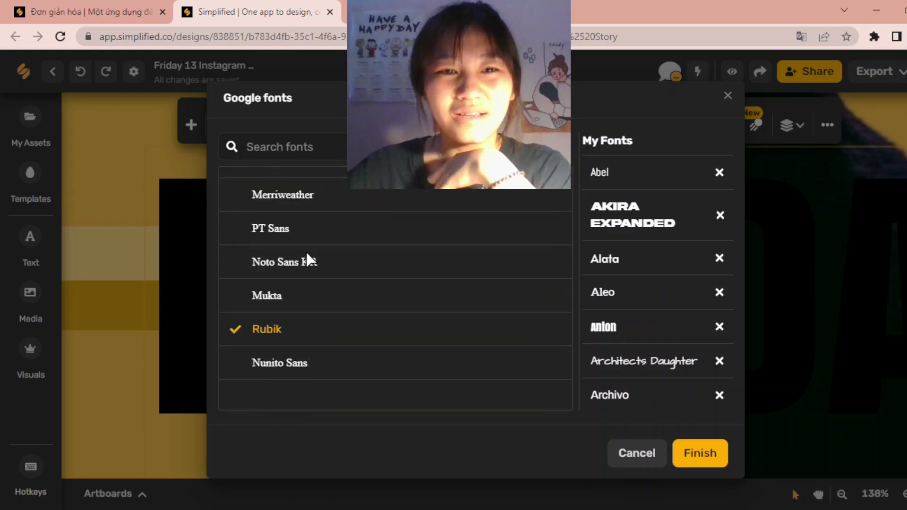
click(272, 229)
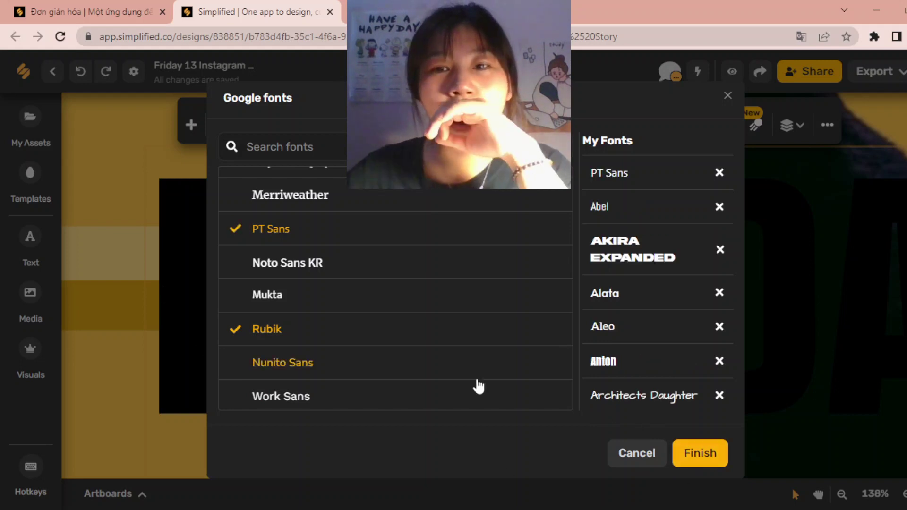
click(693, 461)
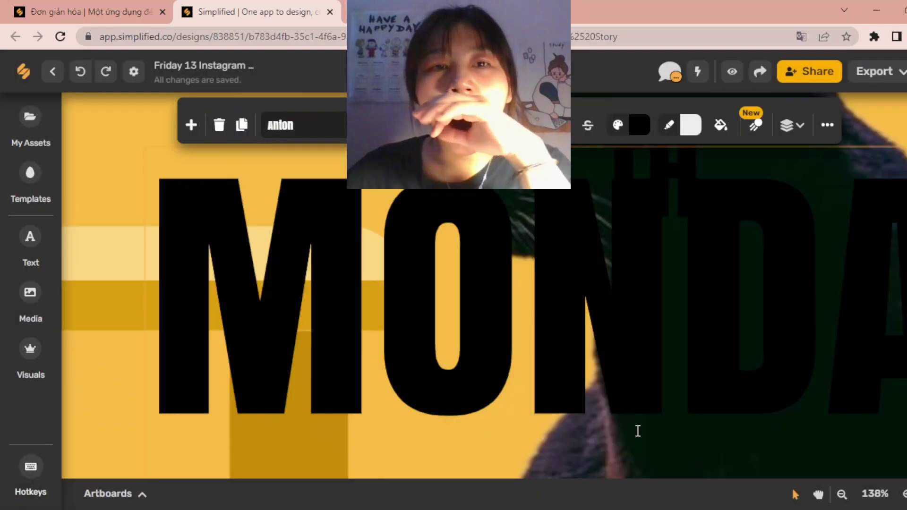
click(338, 129)
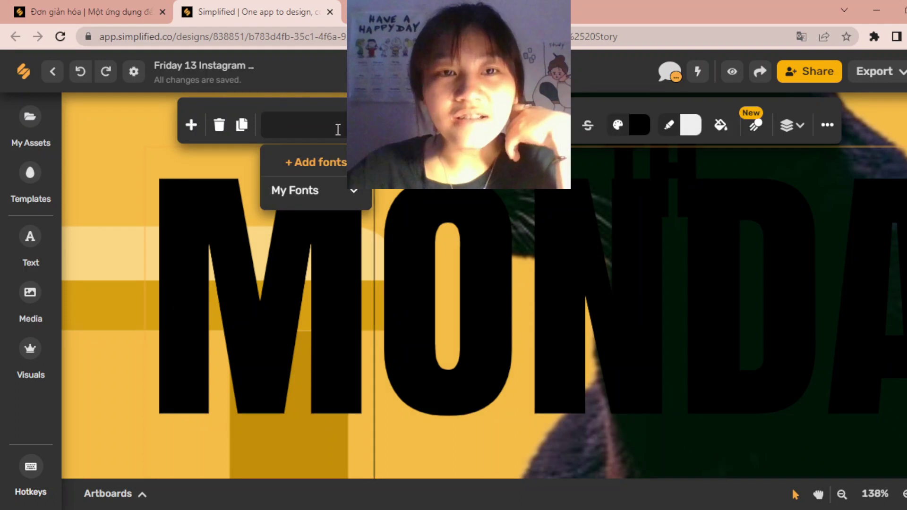
click(357, 193)
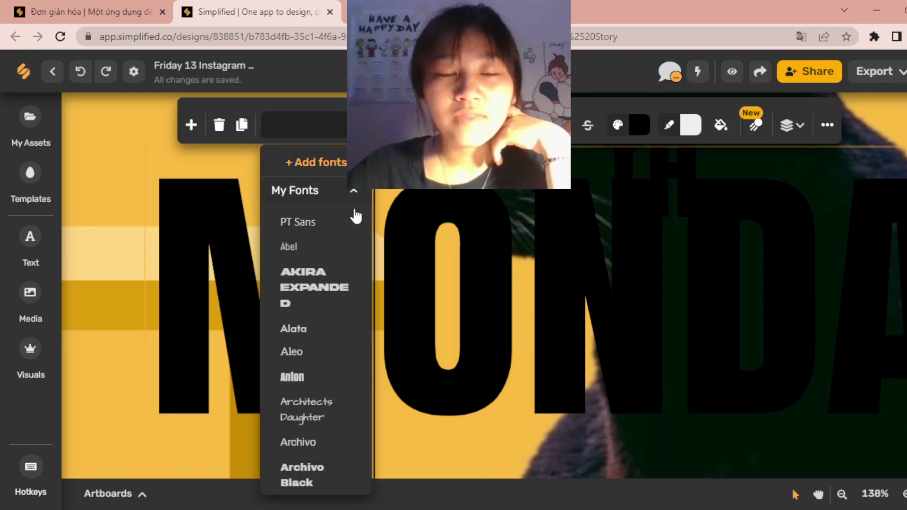
scroll(362, 271, down, 2)
scroll(363, 272, down, 10)
click(371, 283)
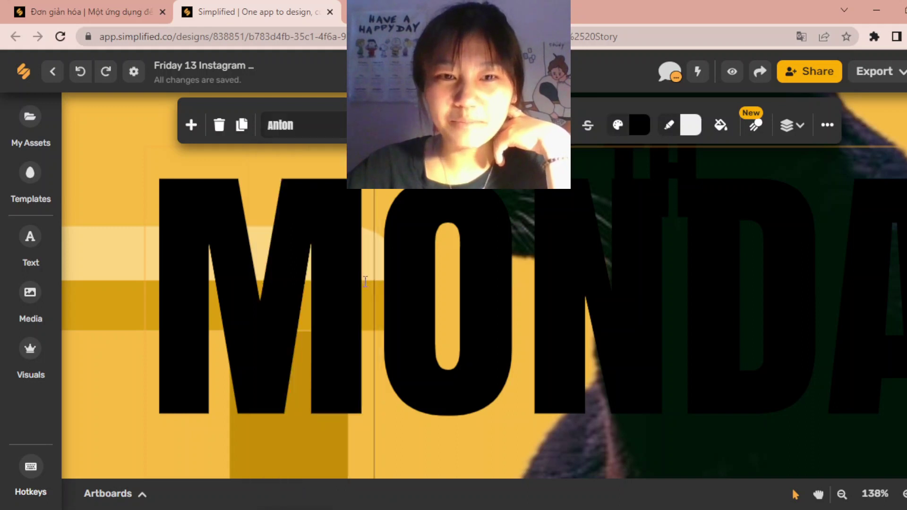
- Select the whole MONDAY text and reduce its font size to 228
scroll(331, 253, up, 8)
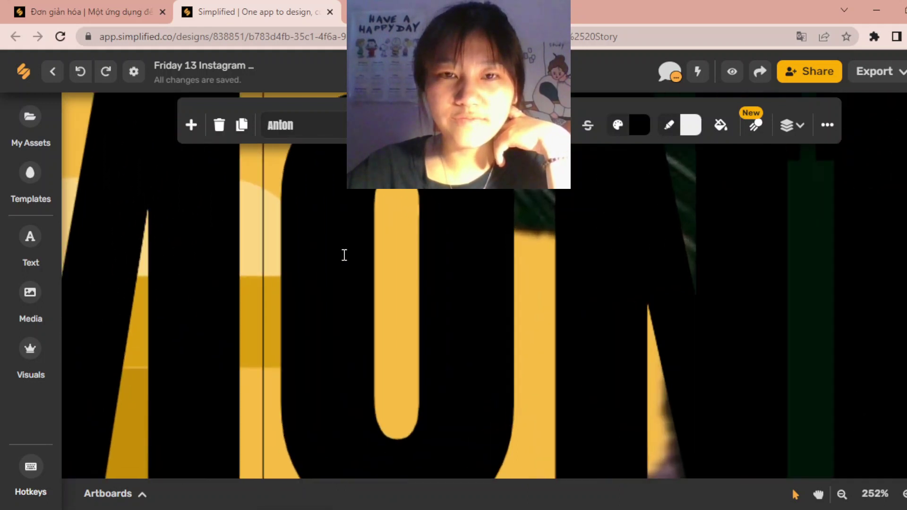
scroll(353, 253, down, 8)
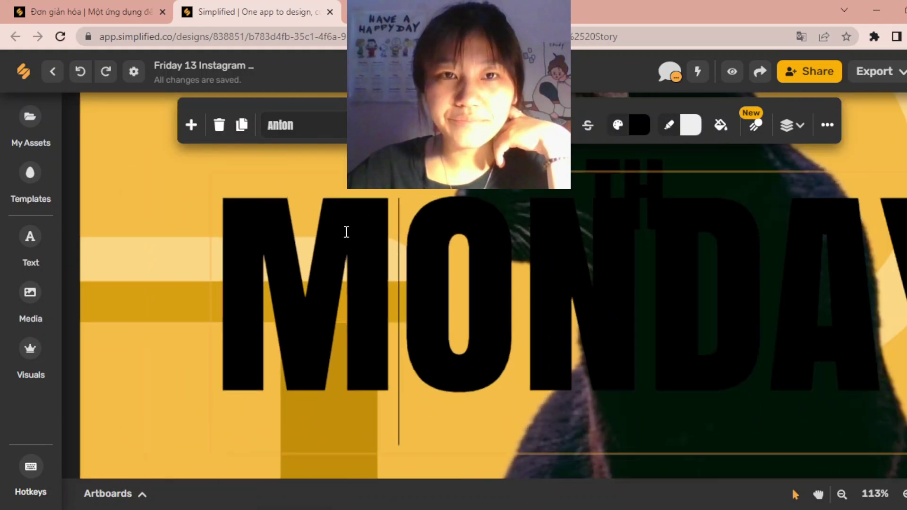
click(291, 207)
drag(231, 227, 905, 303)
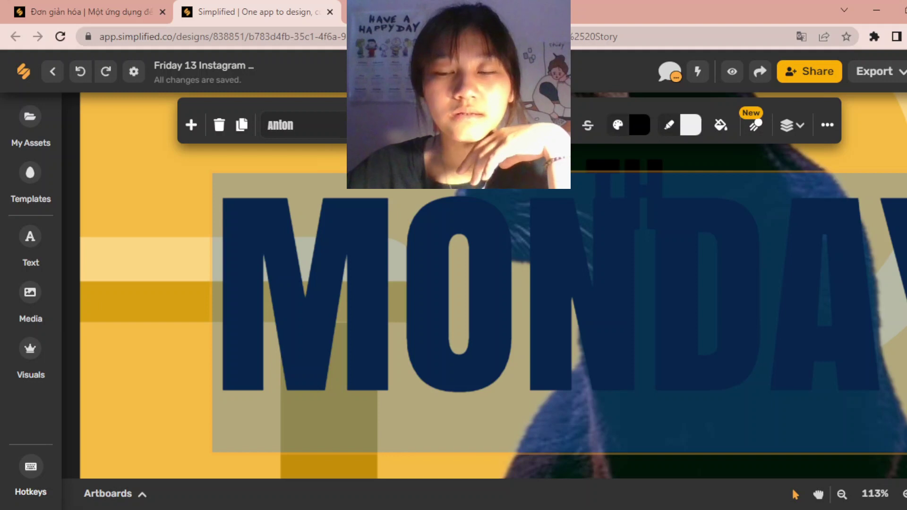
key(Down)
key(Down)
key(Down)
key(Down)
key(Down)
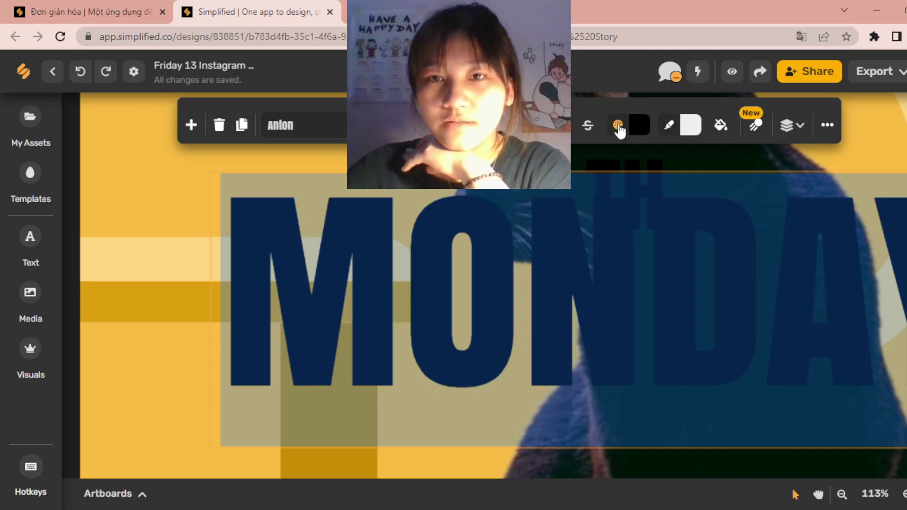
- Change the colour of the MONDAY text to dark green
click(639, 125)
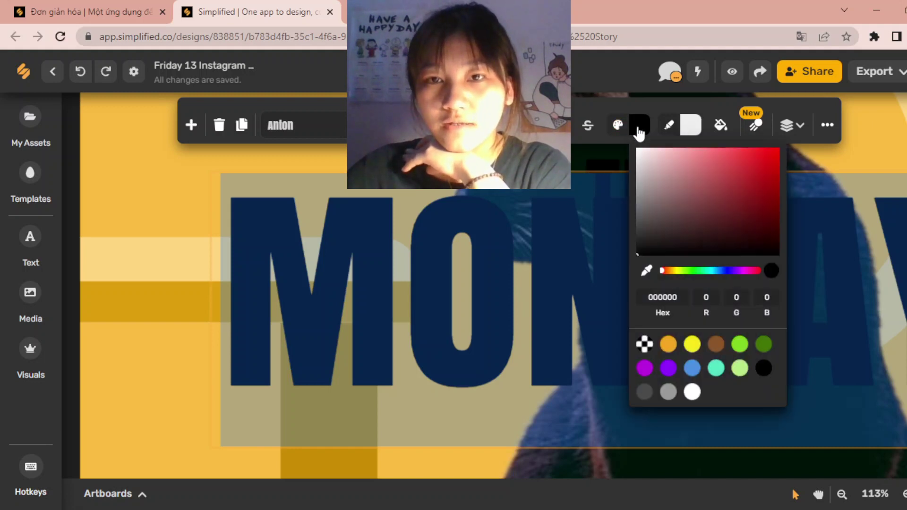
click(692, 348)
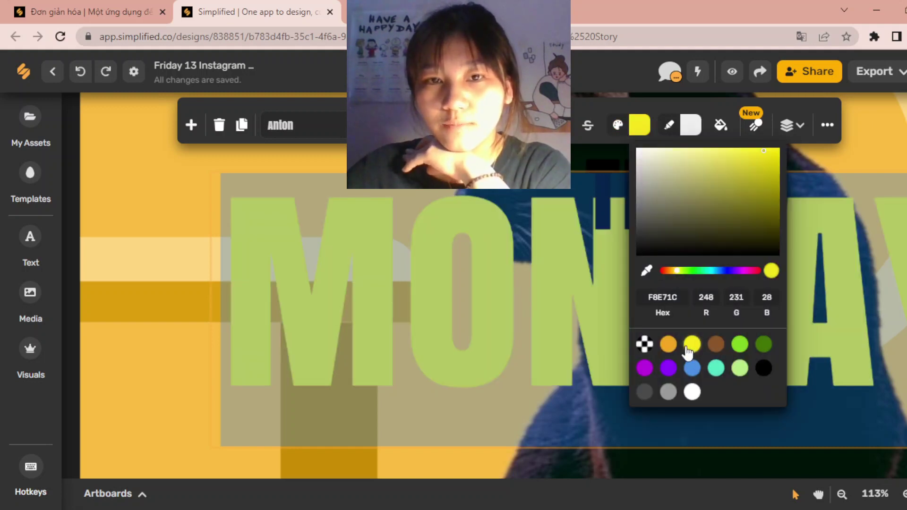
click(763, 344)
click(869, 138)
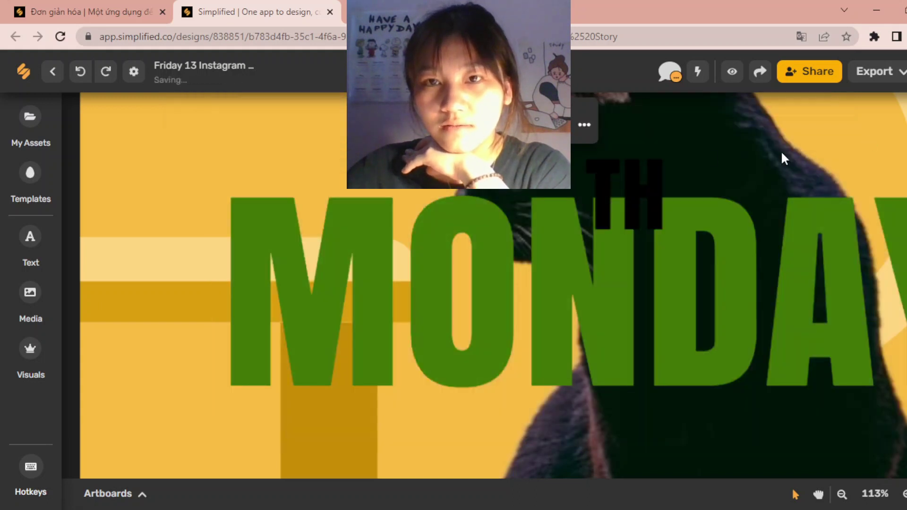
- Try several highlight colours behind the MONDAY text and settle on turquoise, hex 50E3C2
click(680, 183)
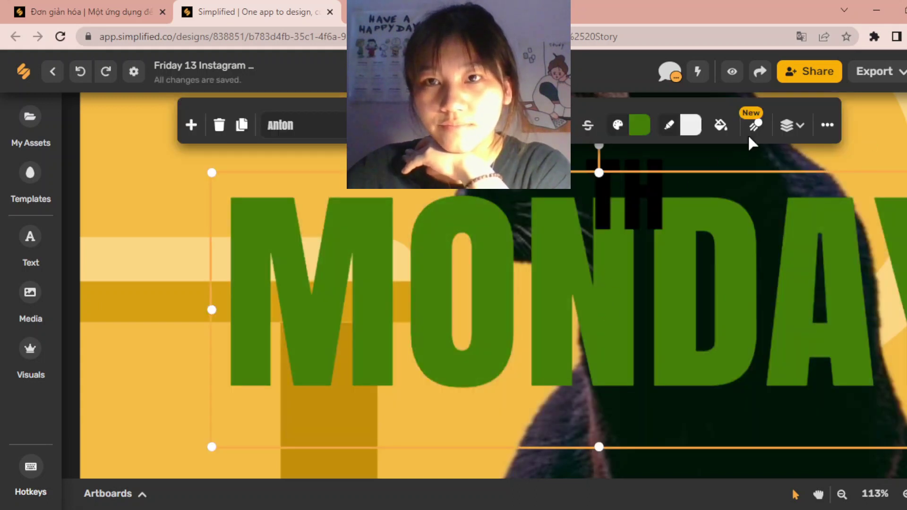
click(692, 127)
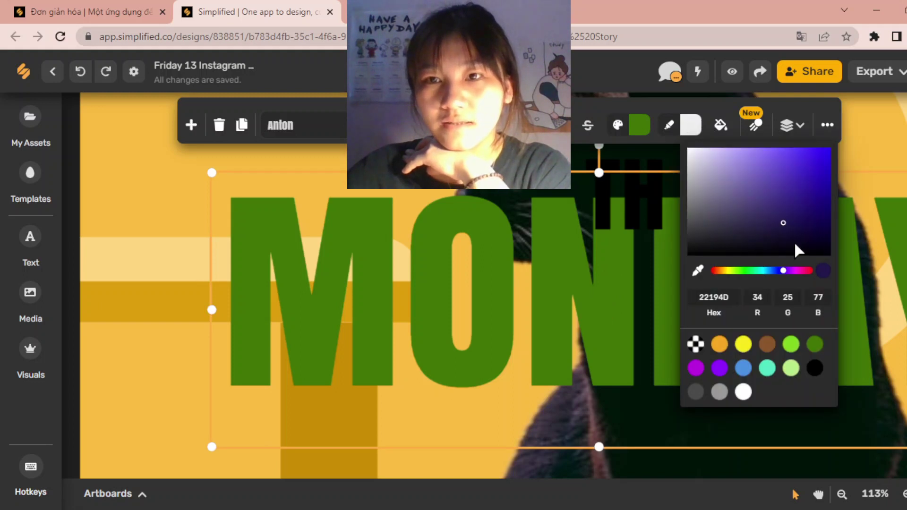
click(768, 367)
click(744, 392)
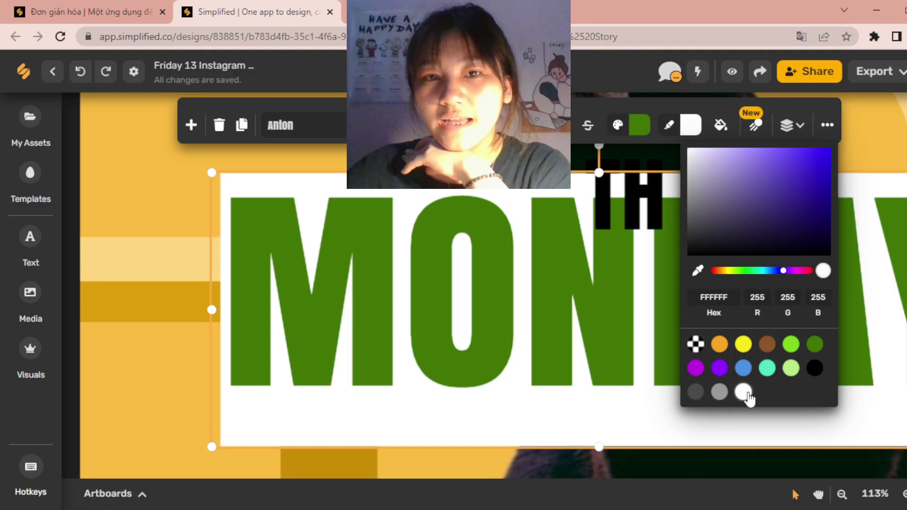
click(695, 344)
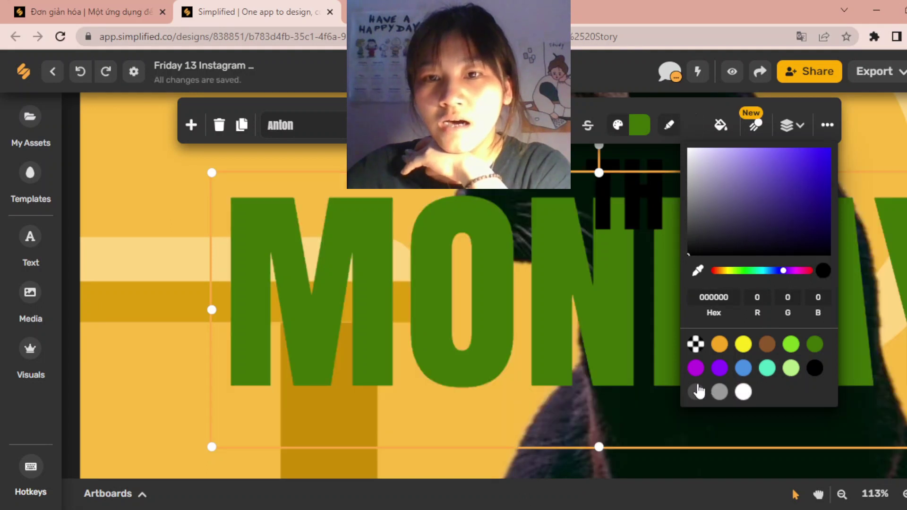
click(695, 368)
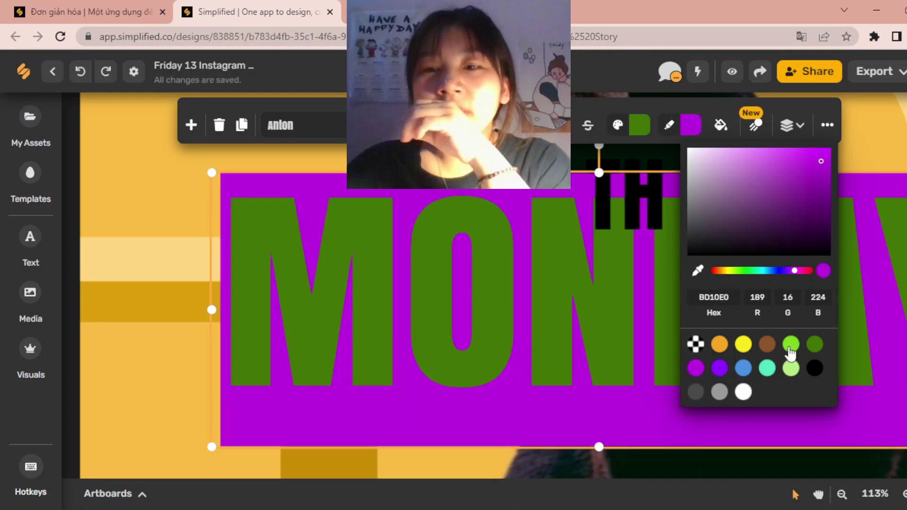
click(744, 350)
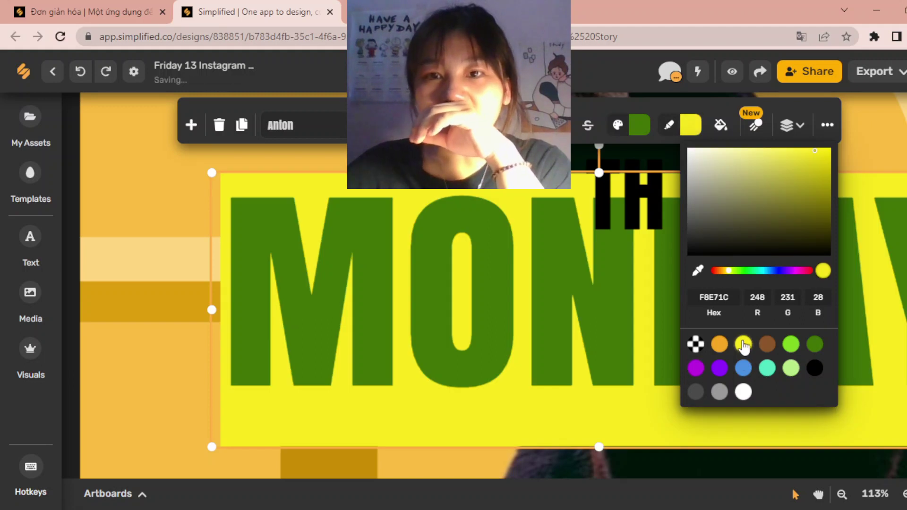
click(774, 350)
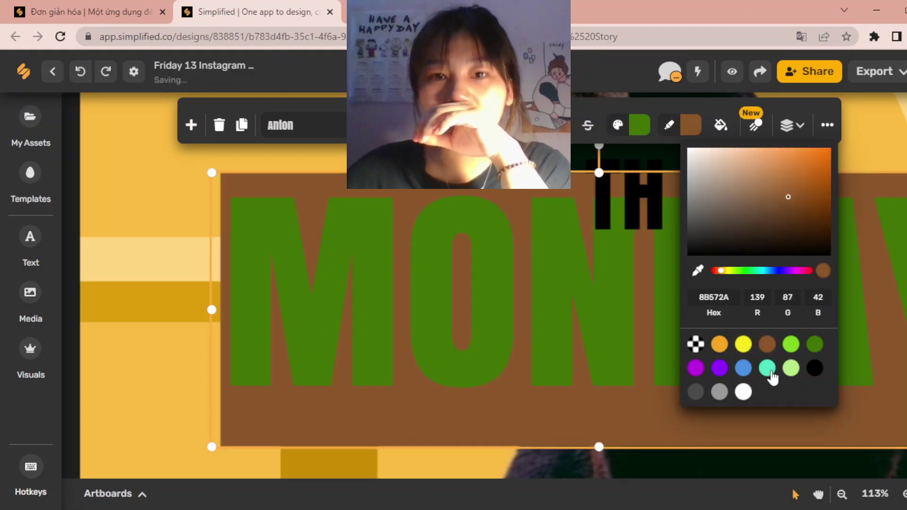
click(769, 370)
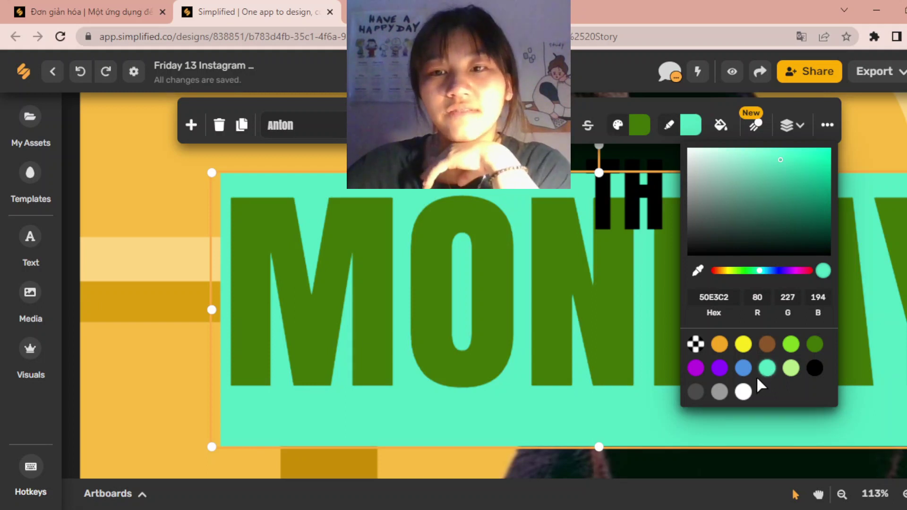
click(791, 371)
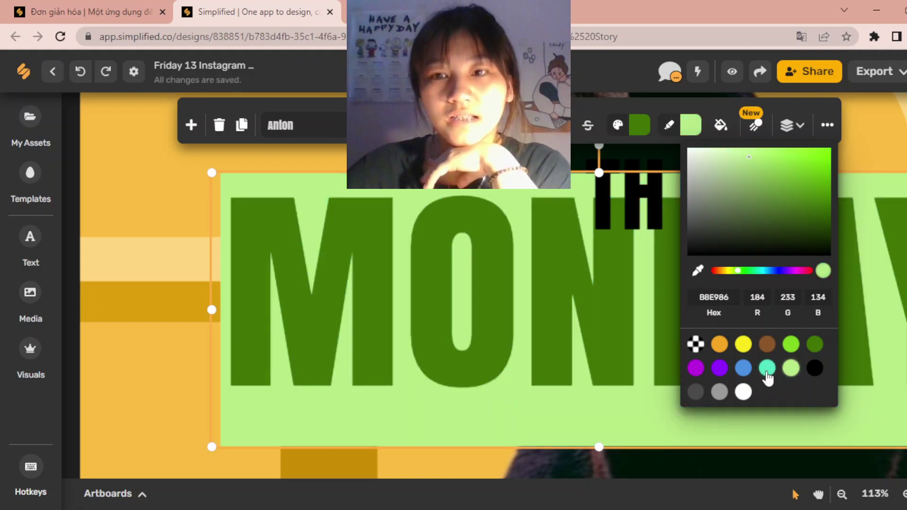
click(769, 371)
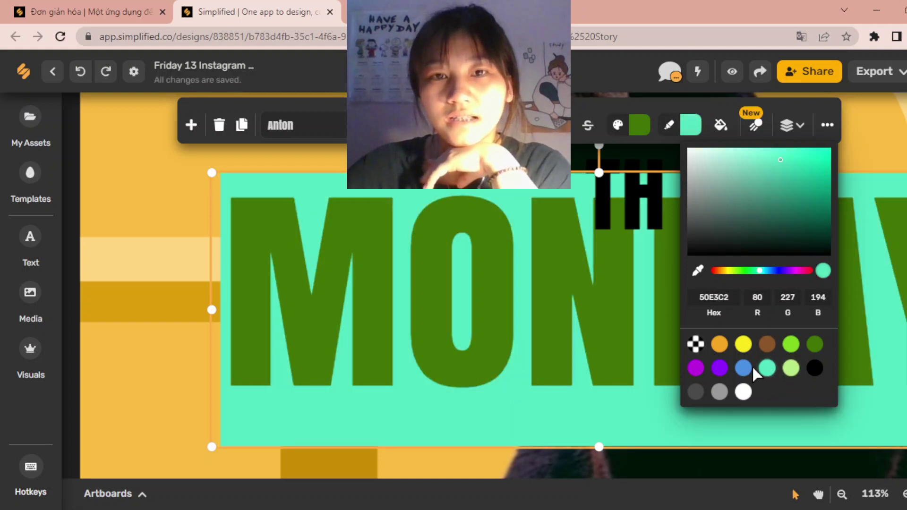
click(723, 127)
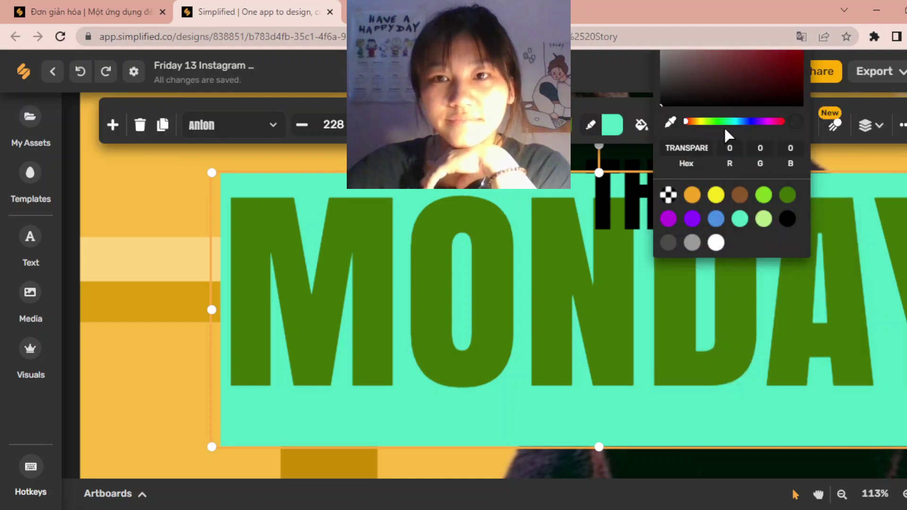
click(841, 136)
click(629, 142)
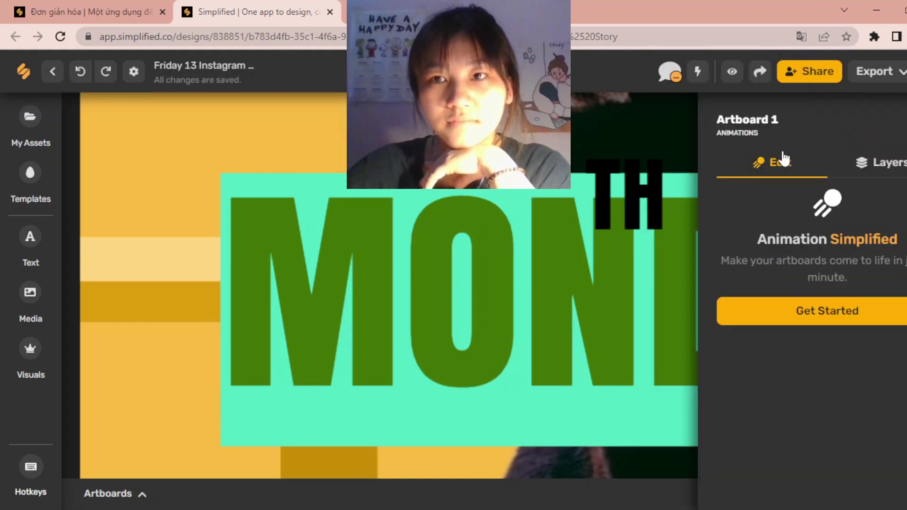
click(612, 286)
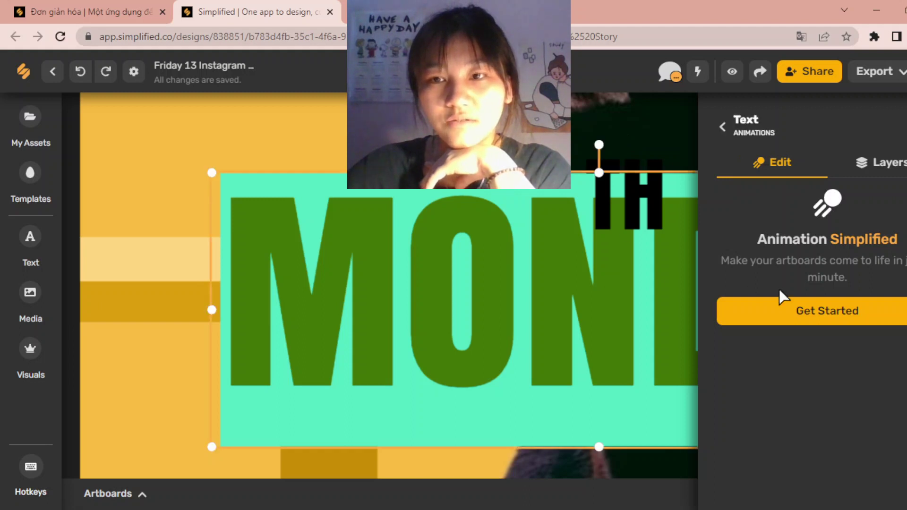
click(722, 126)
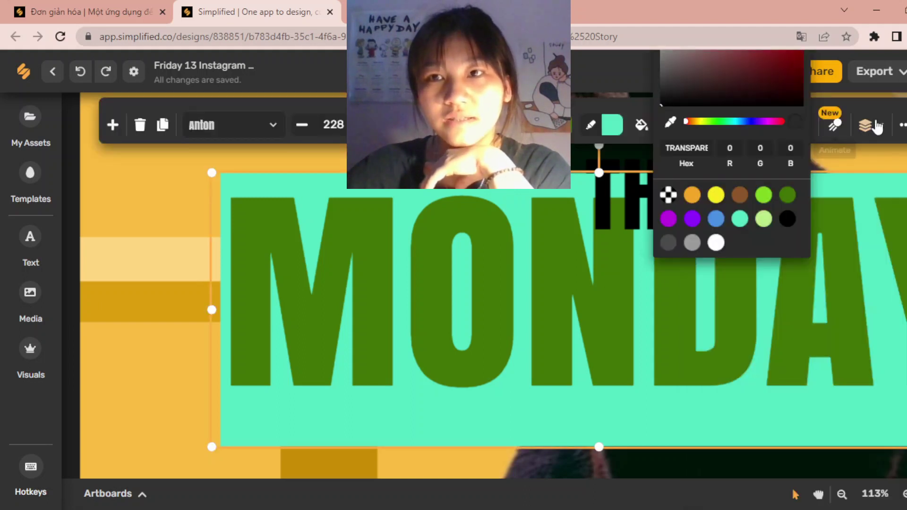
- Move the MONDAY text left and slightly down so it runs past the artboard's left edge, and deselect it
drag(729, 319, 506, 361)
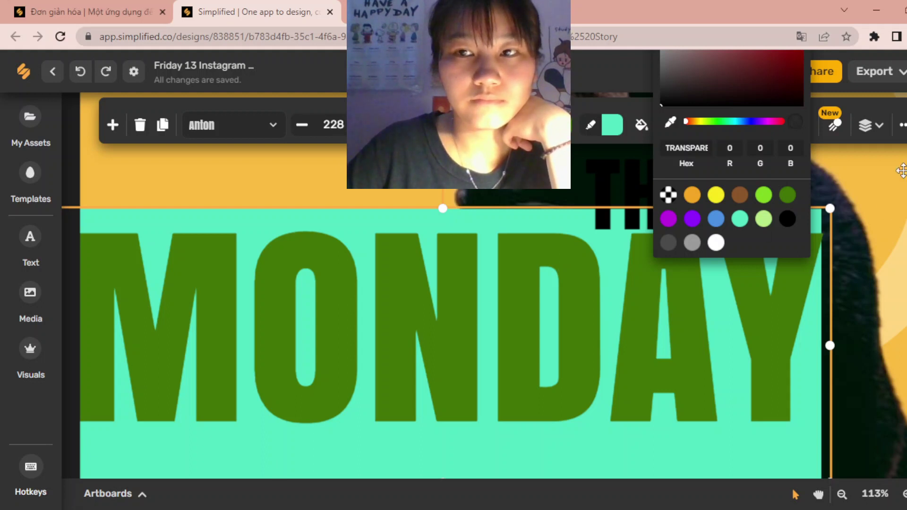
click(833, 222)
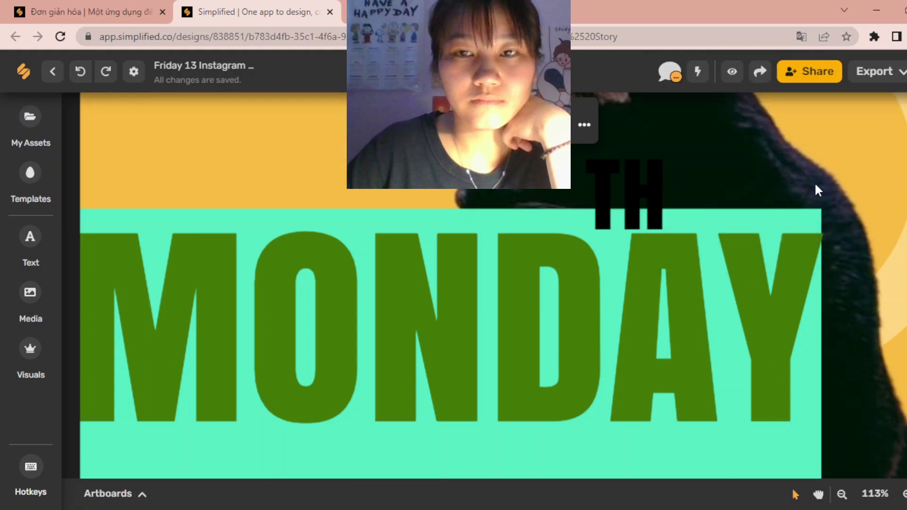